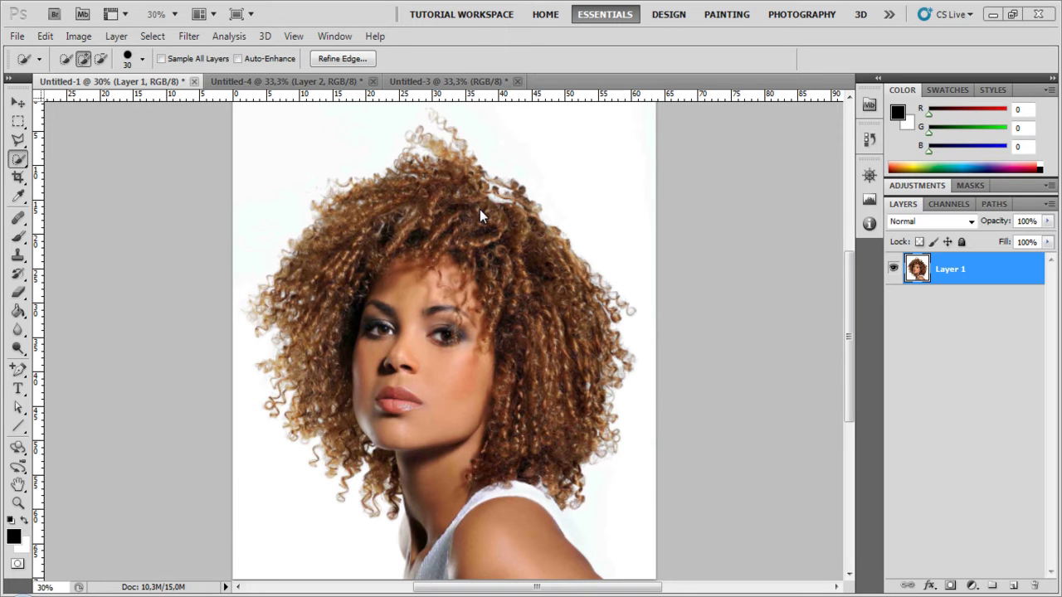
Step: Paint a Quick Selection over the curly-haired woman and her hair against the white background
click(414, 224)
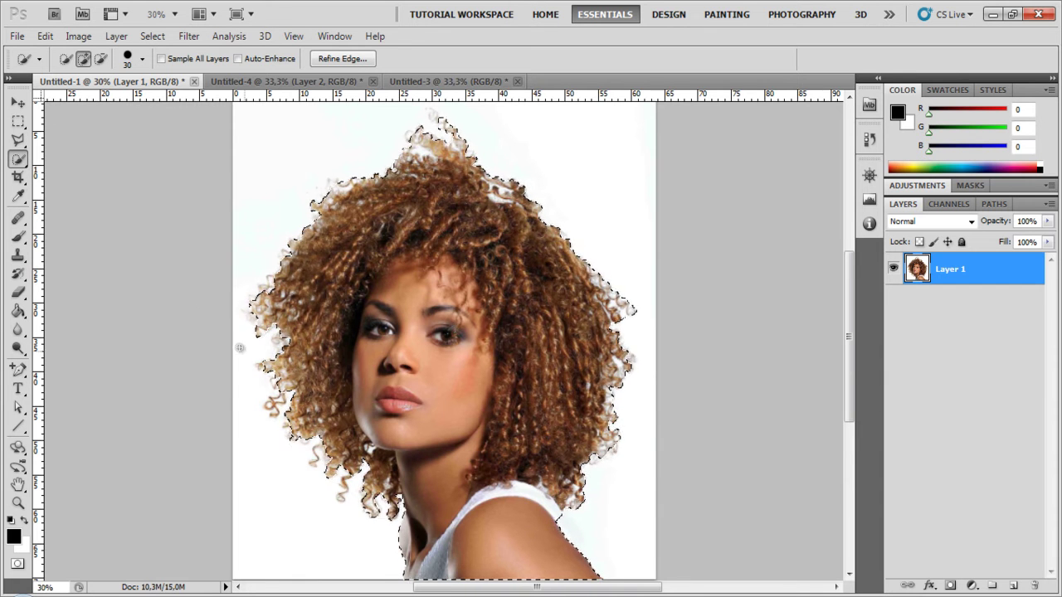
drag(17, 159, 70, 163)
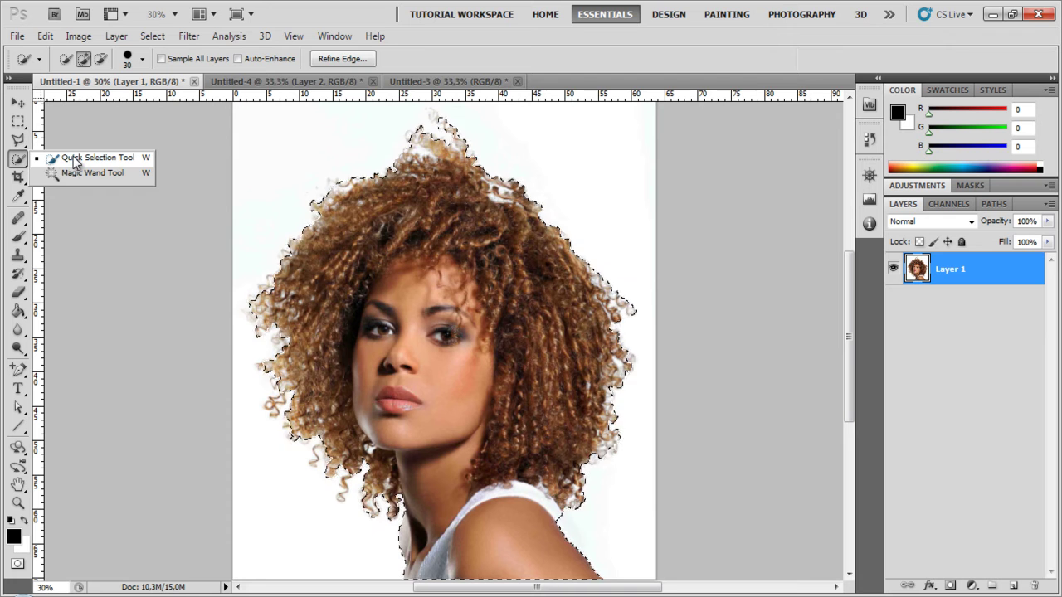
click(70, 162)
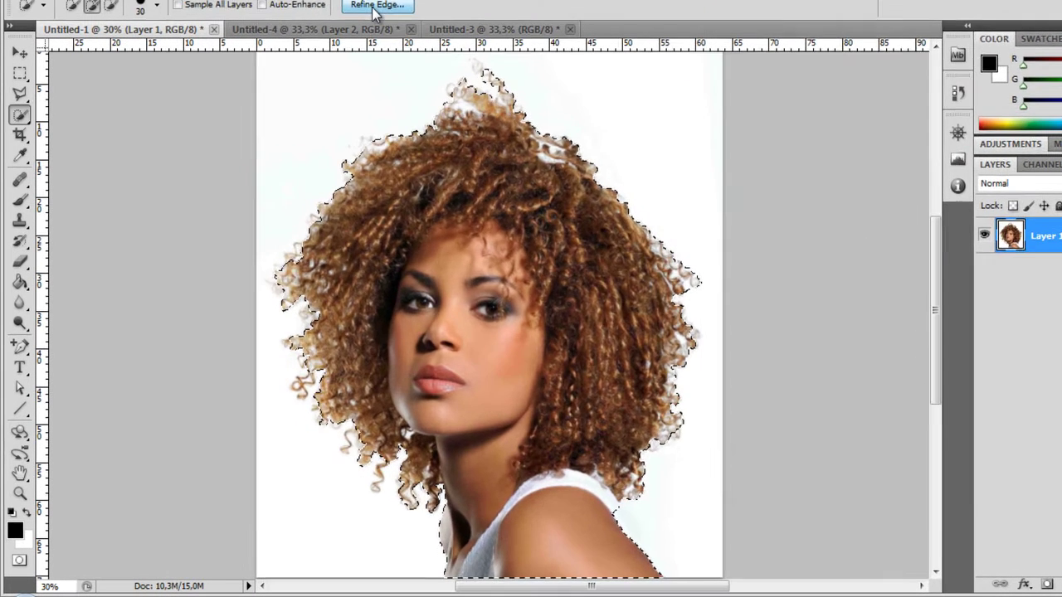
Step: Open Refine Edge, try its Zoom and Hand tools, then set View to Overlay
click(337, 61)
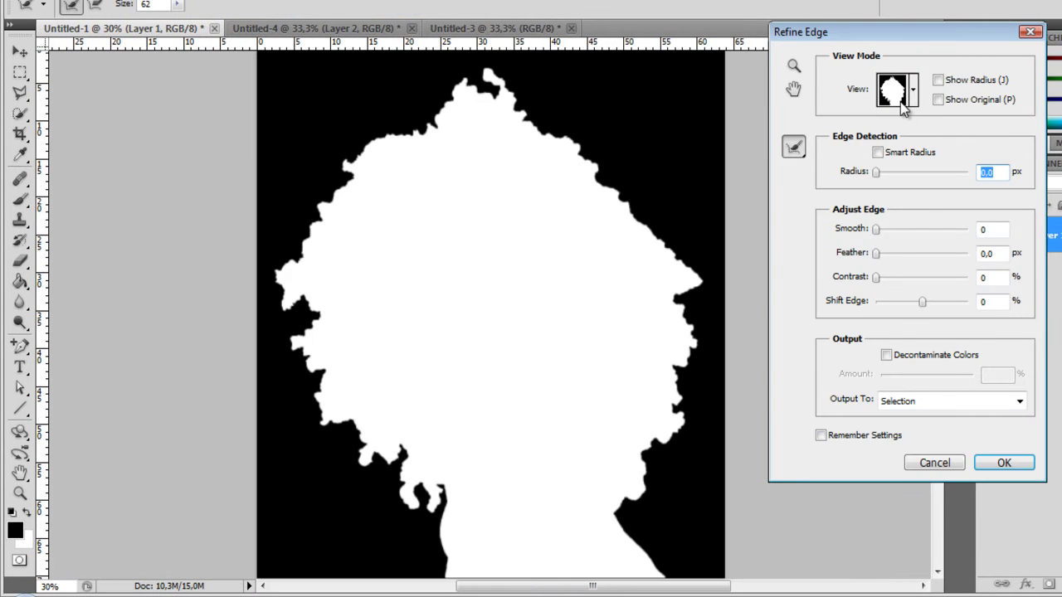
click(911, 91)
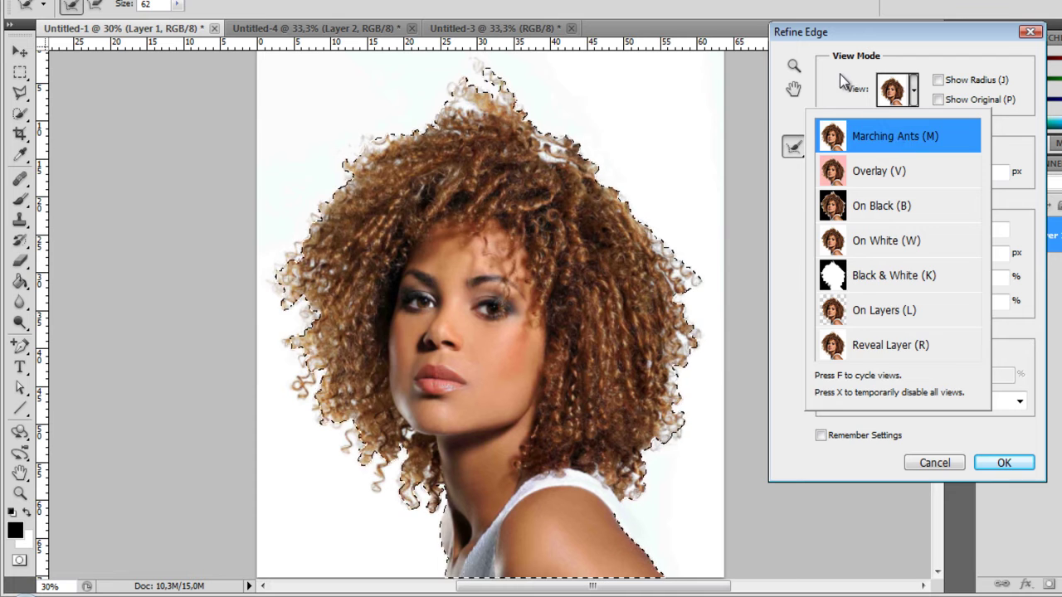
click(840, 74)
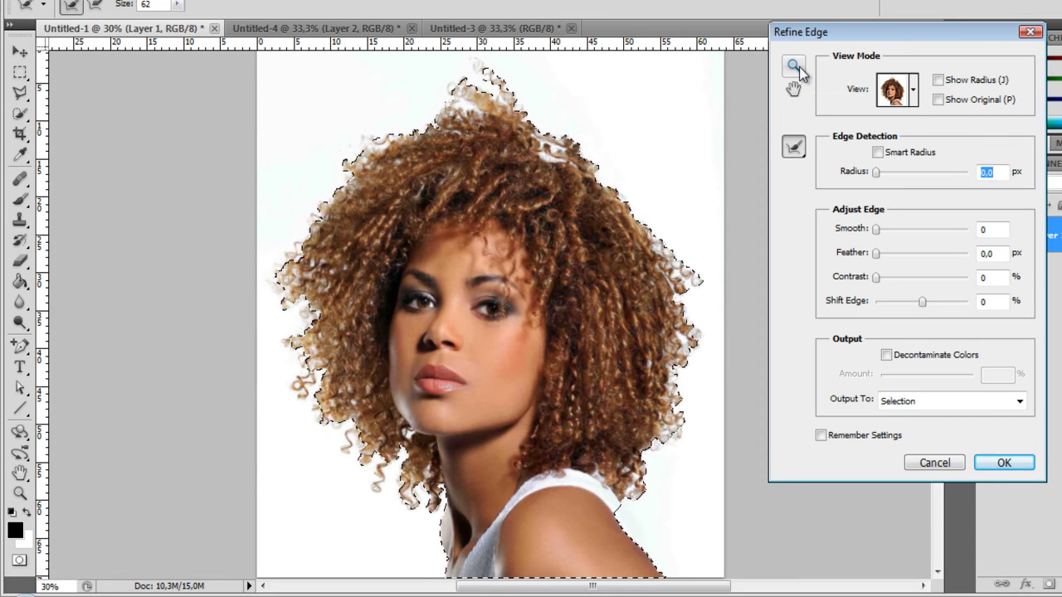
click(794, 70)
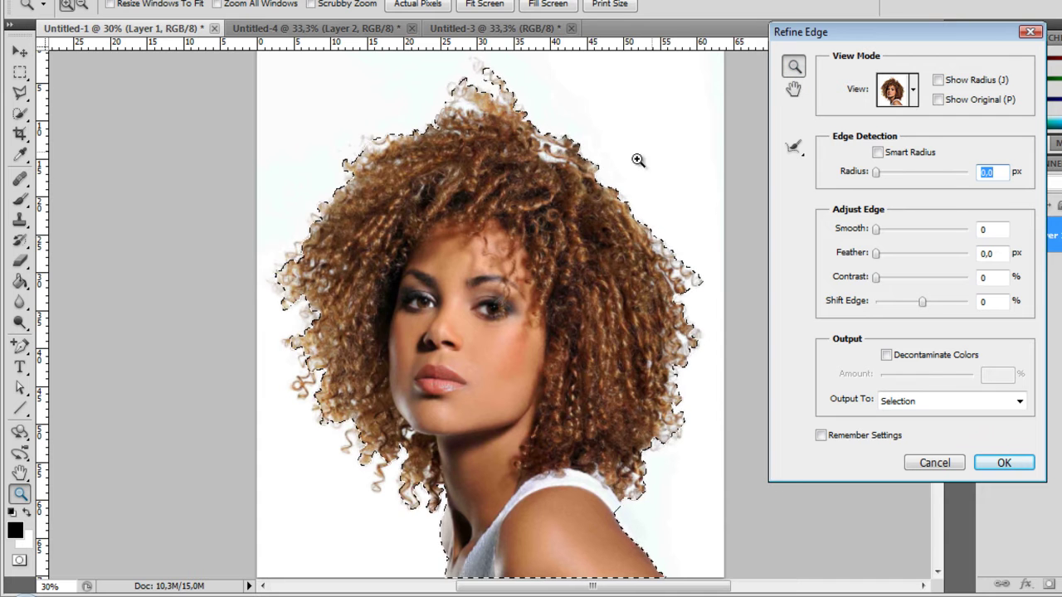
click(793, 88)
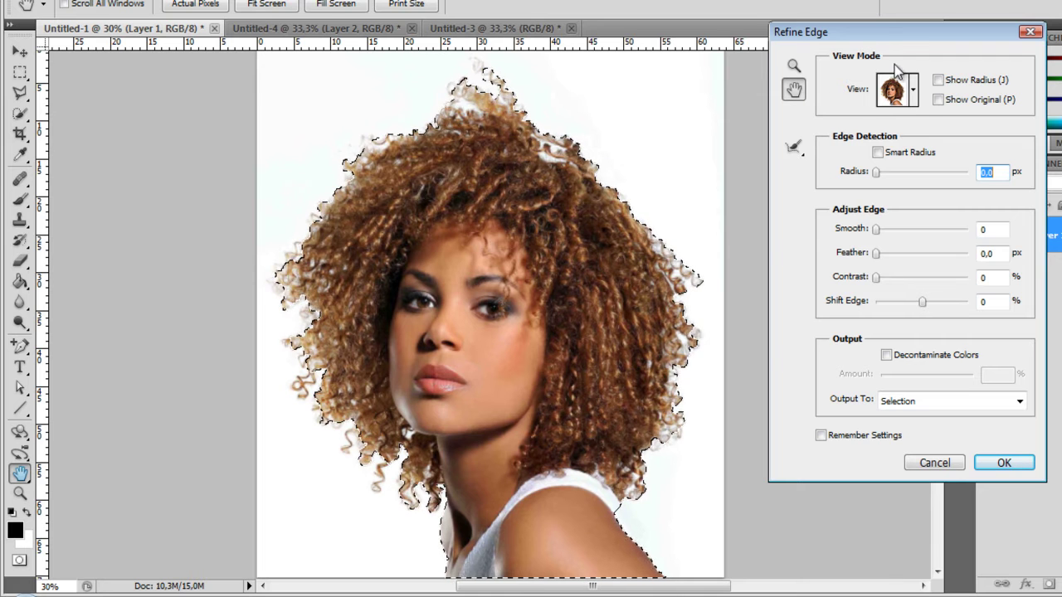
click(914, 97)
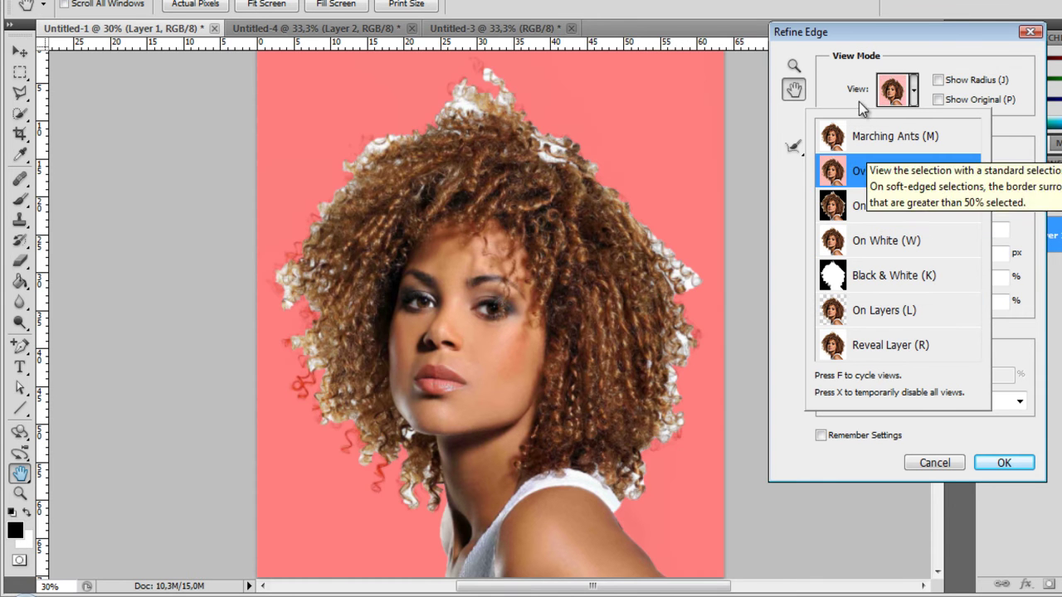
click(858, 176)
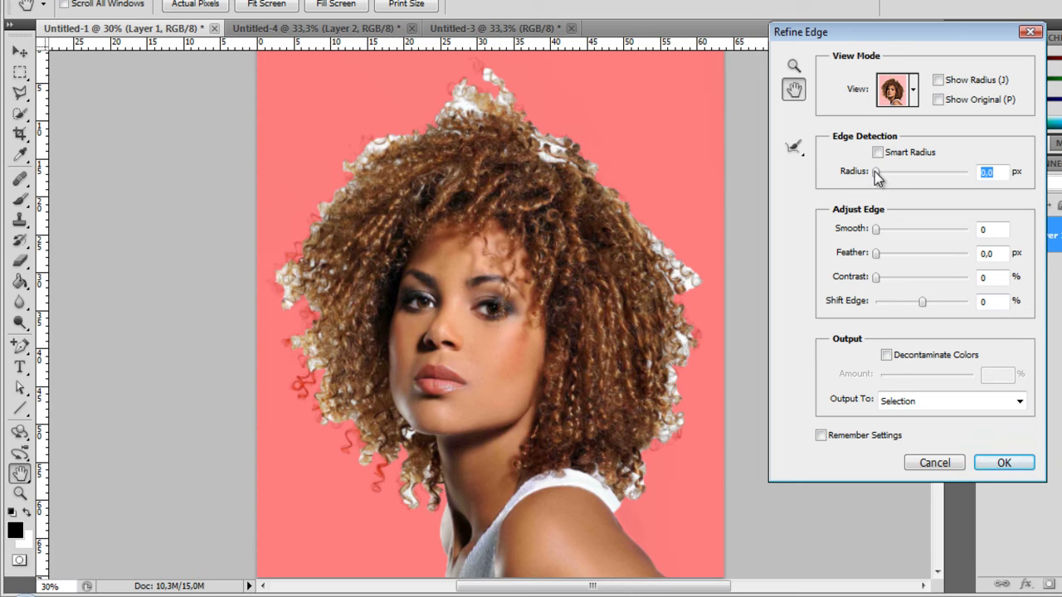
Step: Raise the Refine Edge Radius to 250 px, toggling Show Radius on and off
drag(876, 176, 973, 176)
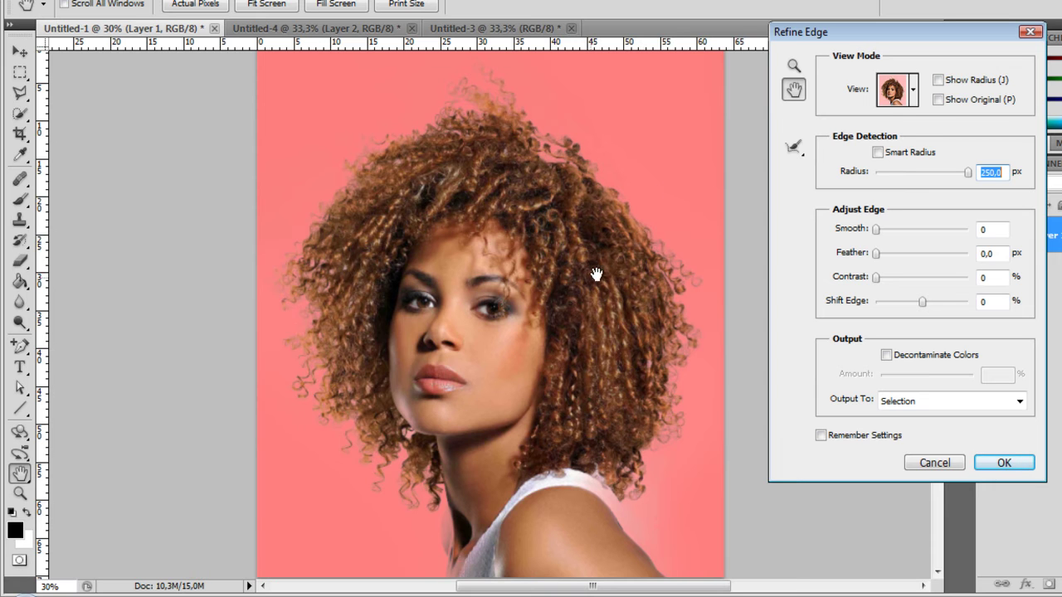
click(938, 81)
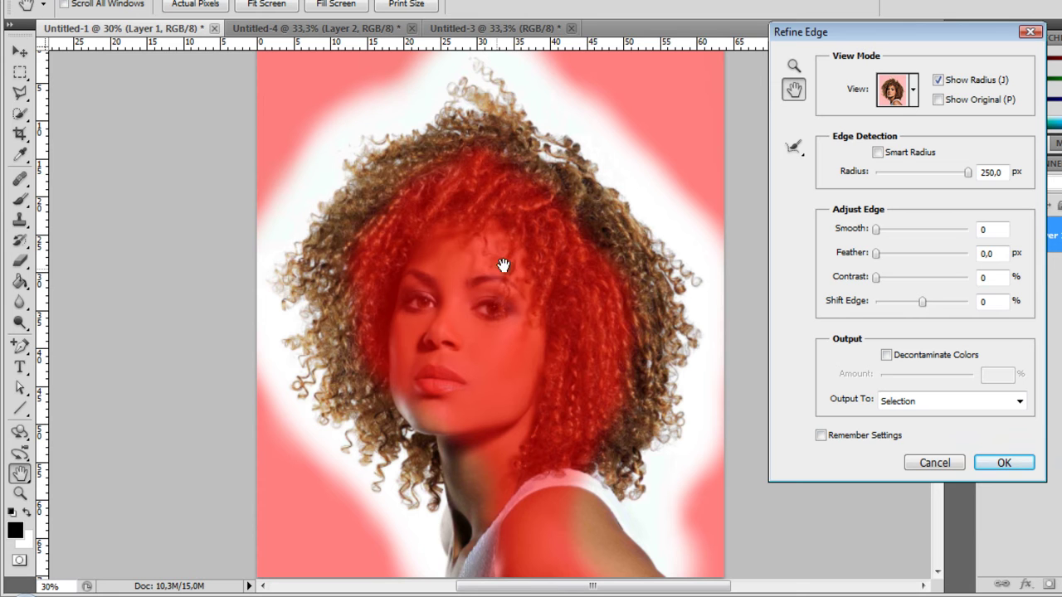
click(938, 81)
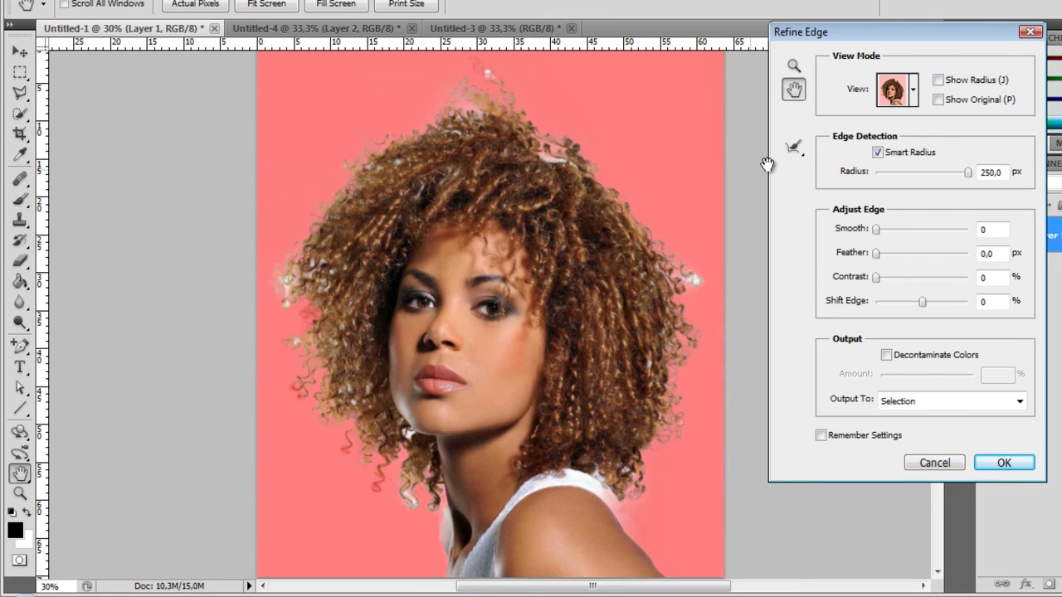
Step: Use the Refine Radius Tool over the top curls and the lower-right hair edge
click(794, 148)
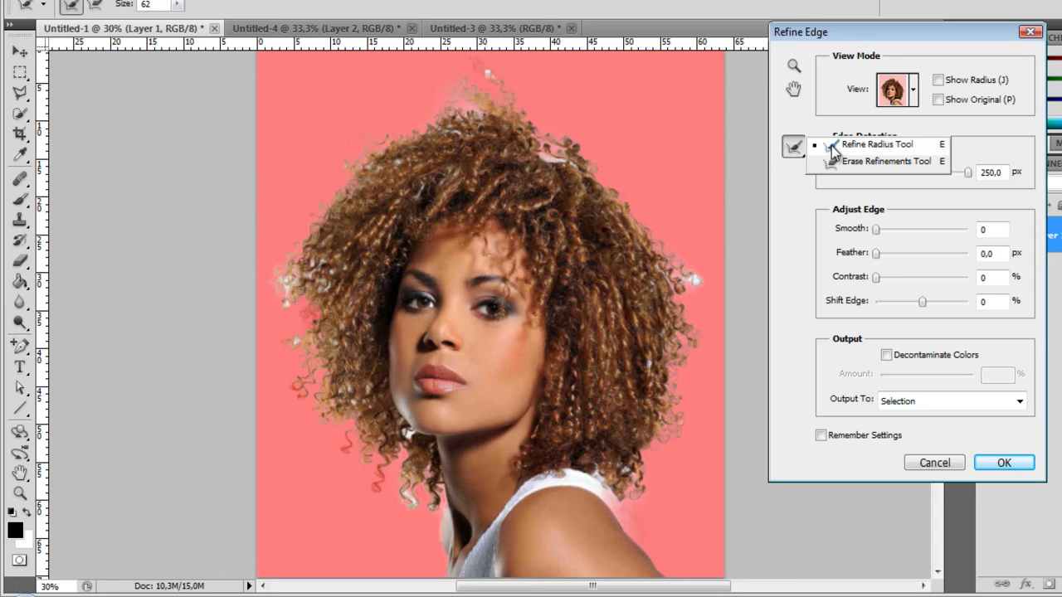
click(832, 146)
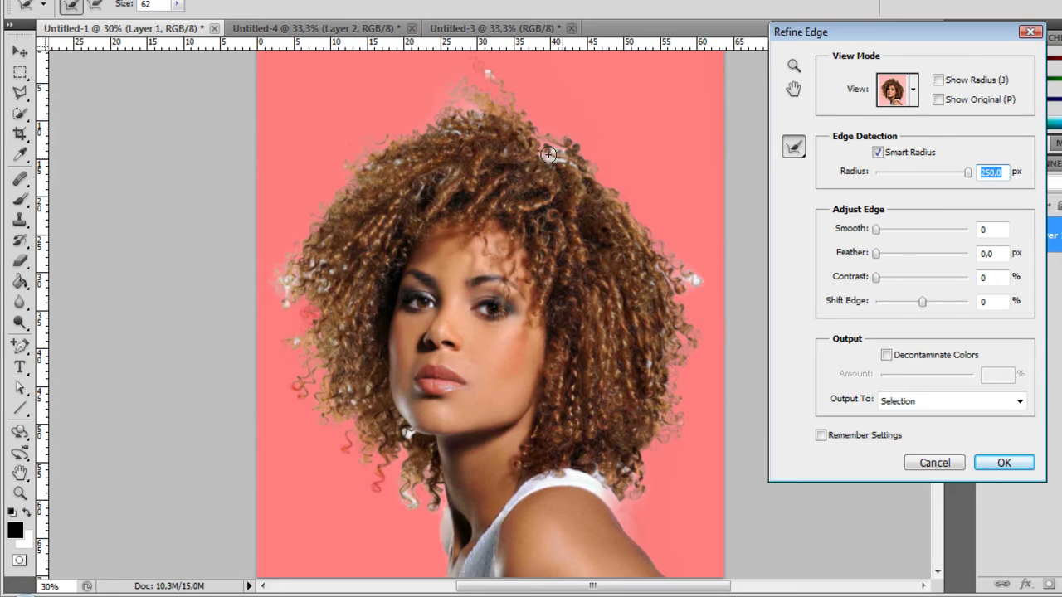
mouse_move(502, 100)
mouse_down()
mouse_move(475, 66)
mouse_move(449, 86)
mouse_move(491, 106)
mouse_move(470, 121)
mouse_move(455, 123)
mouse_move(461, 103)
mouse_move(448, 103)
mouse_move(464, 118)
mouse_move(348, 157)
mouse_move(365, 162)
mouse_move(296, 247)
mouse_move(291, 267)
mouse_move(302, 261)
mouse_move(279, 273)
mouse_move(282, 303)
mouse_move(304, 275)
mouse_move(321, 286)
mouse_move(309, 309)
mouse_move(317, 317)
mouse_move(306, 320)
mouse_move(316, 324)
mouse_move(280, 346)
mouse_move(308, 343)
mouse_move(305, 389)
mouse_move(295, 387)
mouse_move(315, 365)
mouse_move(334, 371)
mouse_move(319, 411)
mouse_move(338, 407)
mouse_move(322, 419)
mouse_move(359, 385)
mouse_move(371, 399)
mouse_move(354, 401)
mouse_move(346, 454)
mouse_move(363, 431)
mouse_move(376, 439)
mouse_move(371, 461)
mouse_move(370, 450)
mouse_move(388, 454)
mouse_move(376, 495)
mouse_move(401, 431)
mouse_move(415, 445)
mouse_move(411, 507)
mouse_move(425, 481)
mouse_move(434, 501)
mouse_move(433, 468)
mouse_up()
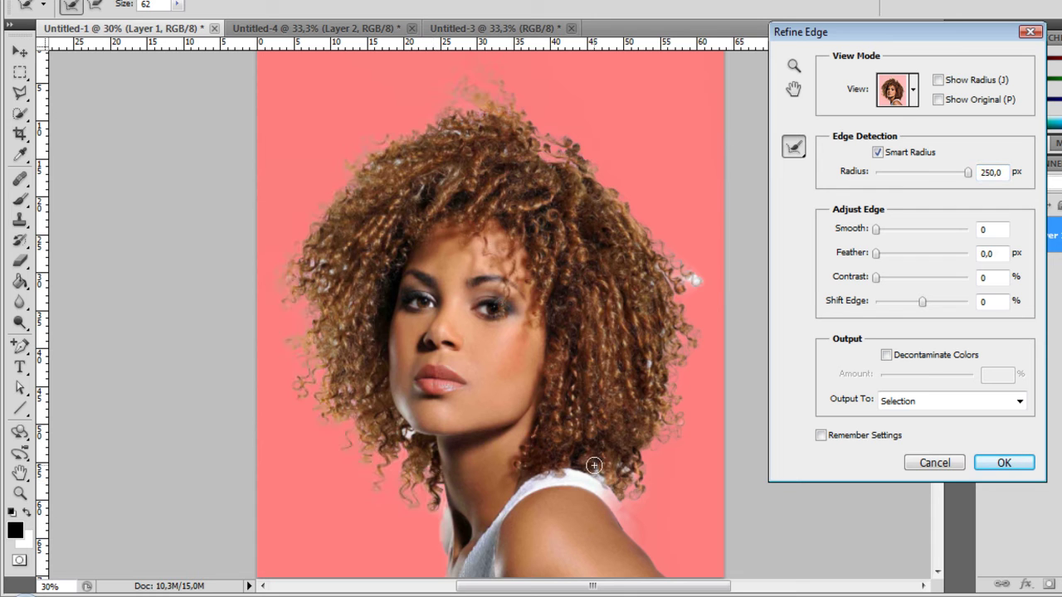
mouse_move(627, 480)
mouse_down()
mouse_move(675, 442)
mouse_move(659, 425)
mouse_move(660, 444)
mouse_move(669, 430)
mouse_move(660, 374)
mouse_move(644, 360)
mouse_move(655, 389)
mouse_move(685, 357)
mouse_move(678, 286)
mouse_move(698, 284)
mouse_move(649, 253)
mouse_move(679, 253)
mouse_move(546, 130)
mouse_move(537, 144)
mouse_move(549, 161)
mouse_move(574, 161)
mouse_move(466, 128)
mouse_move(435, 164)
mouse_up()
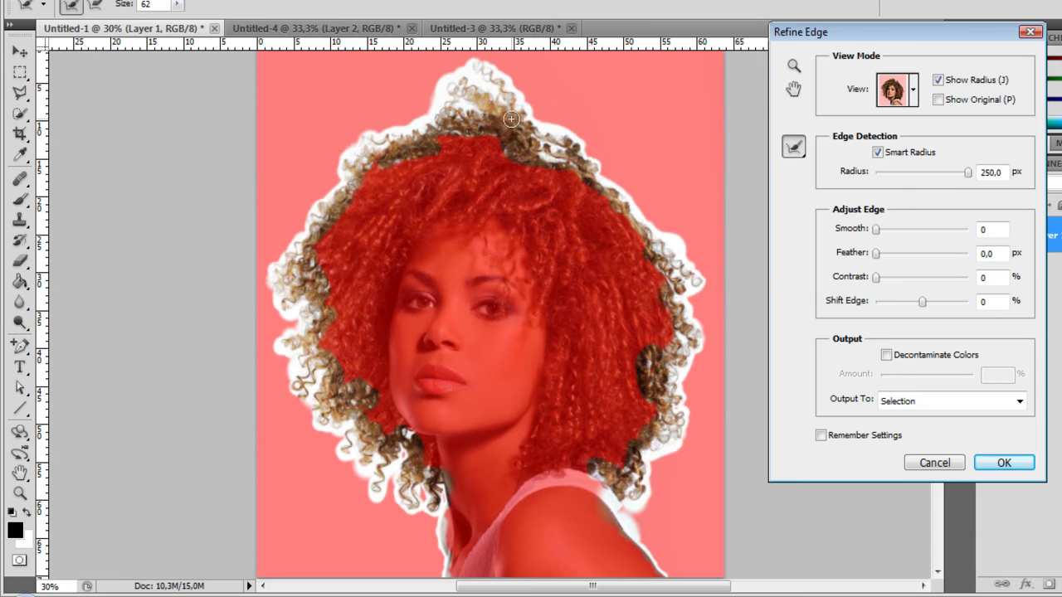
Step: Hide Show Radius, set View to Black & White, and toggle Show Original to compare
click(938, 80)
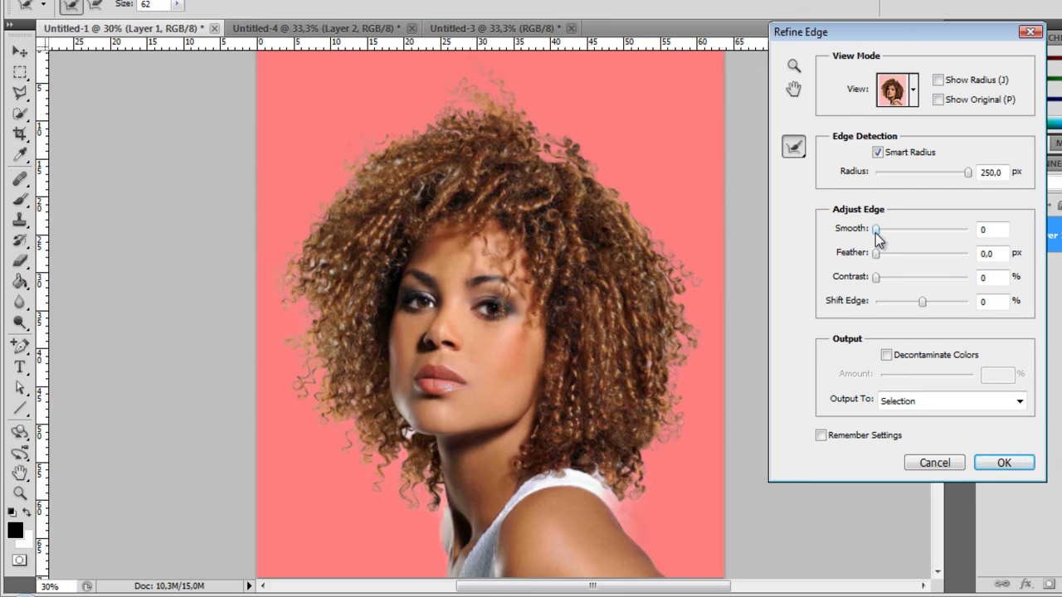
click(913, 89)
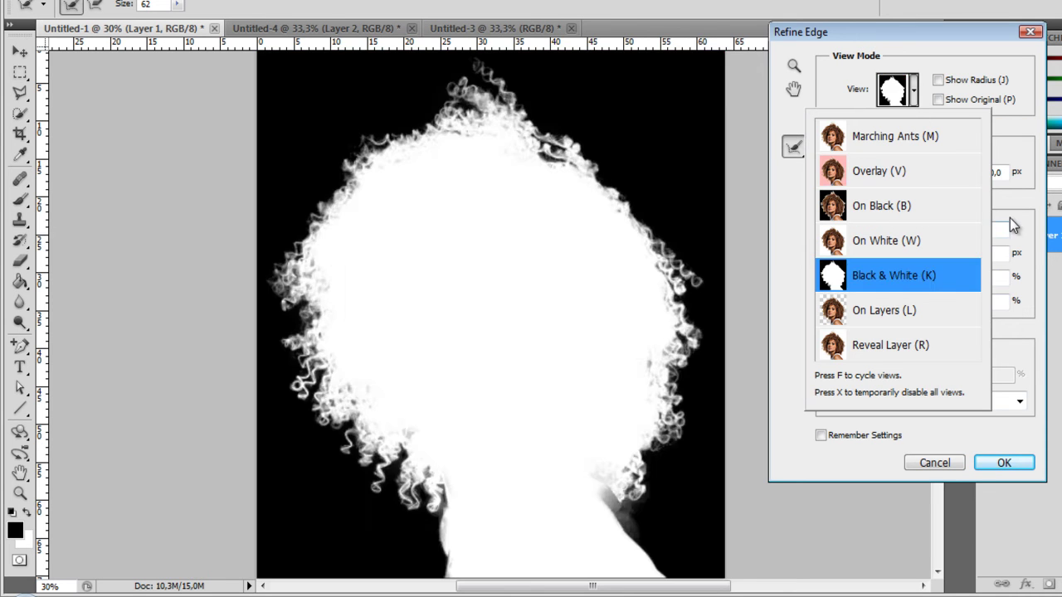
click(894, 278)
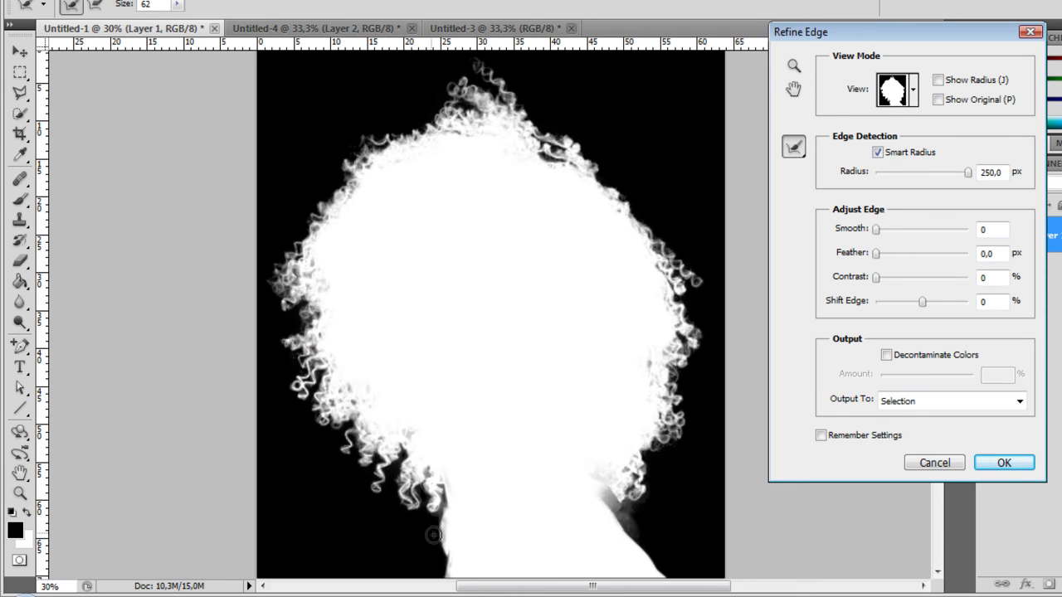
click(937, 99)
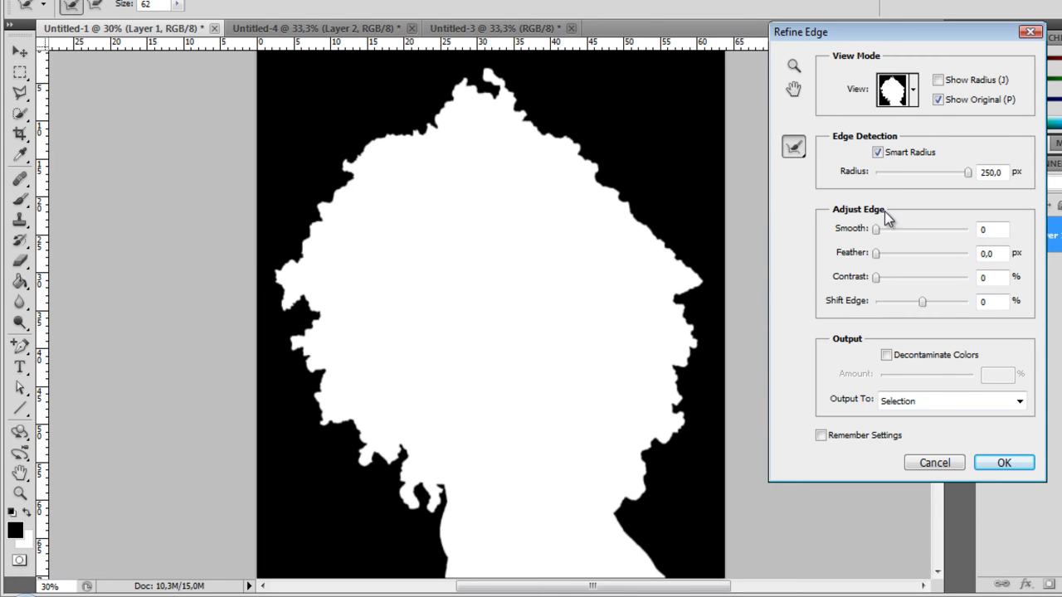
click(937, 100)
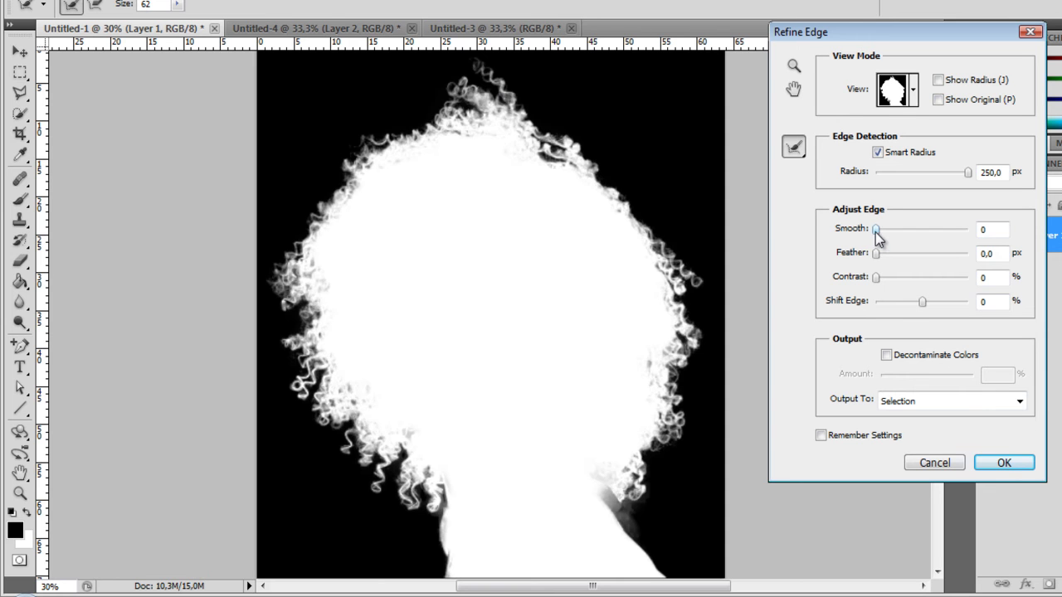
drag(876, 231, 955, 224)
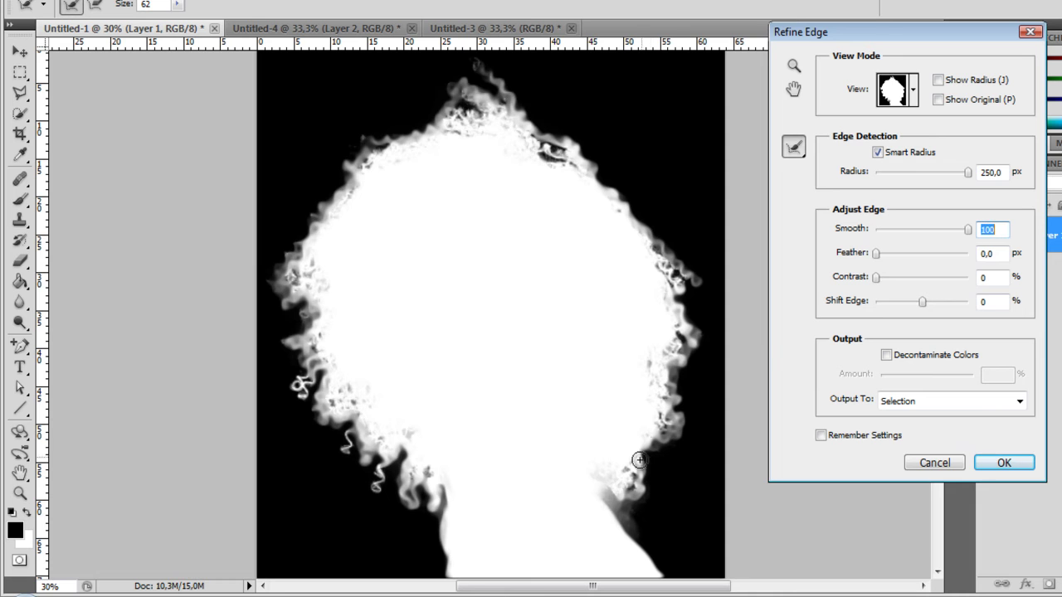
drag(967, 230, 872, 238)
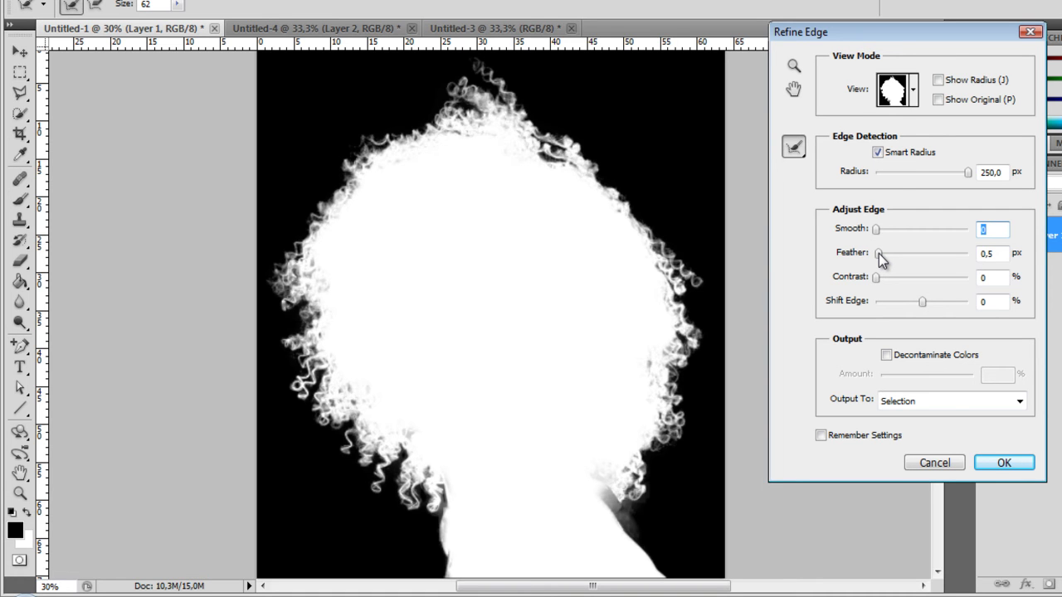
mouse_move(879, 253)
mouse_down()
mouse_move(953, 253)
mouse_move(872, 256)
mouse_up()
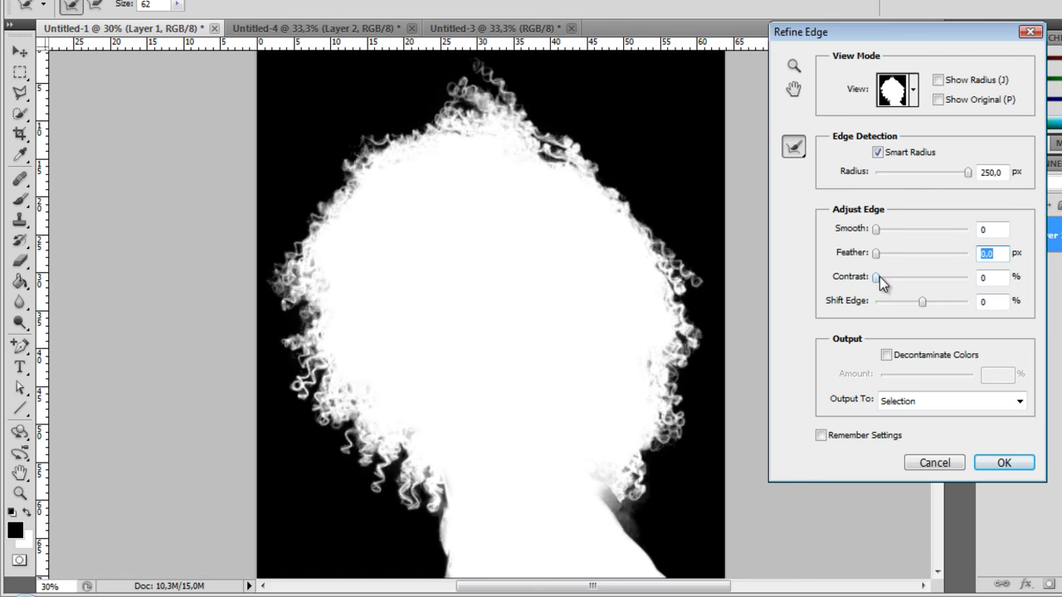
drag(877, 279, 979, 282)
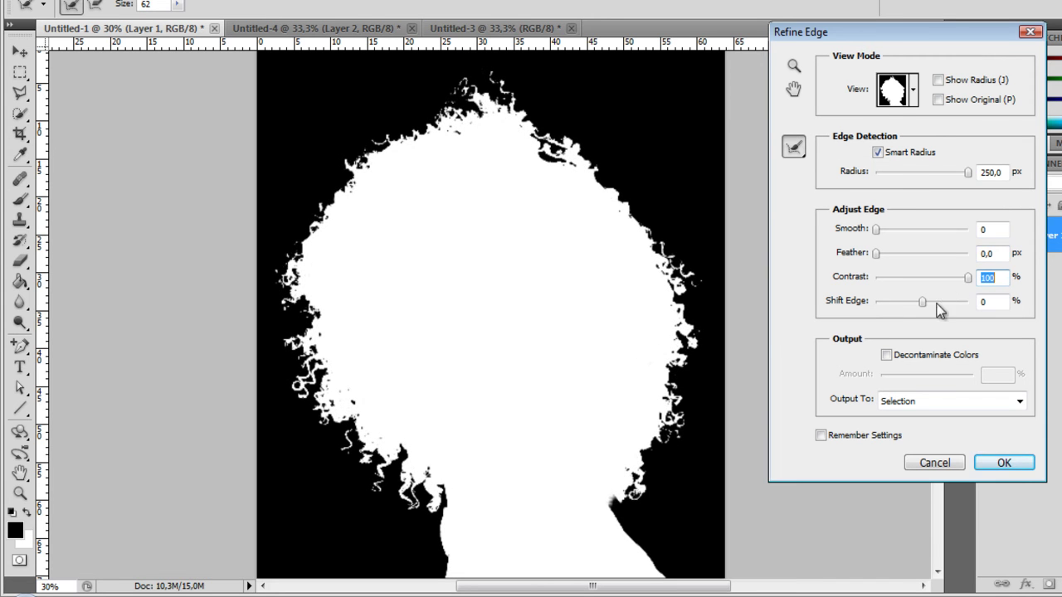
drag(974, 282, 871, 282)
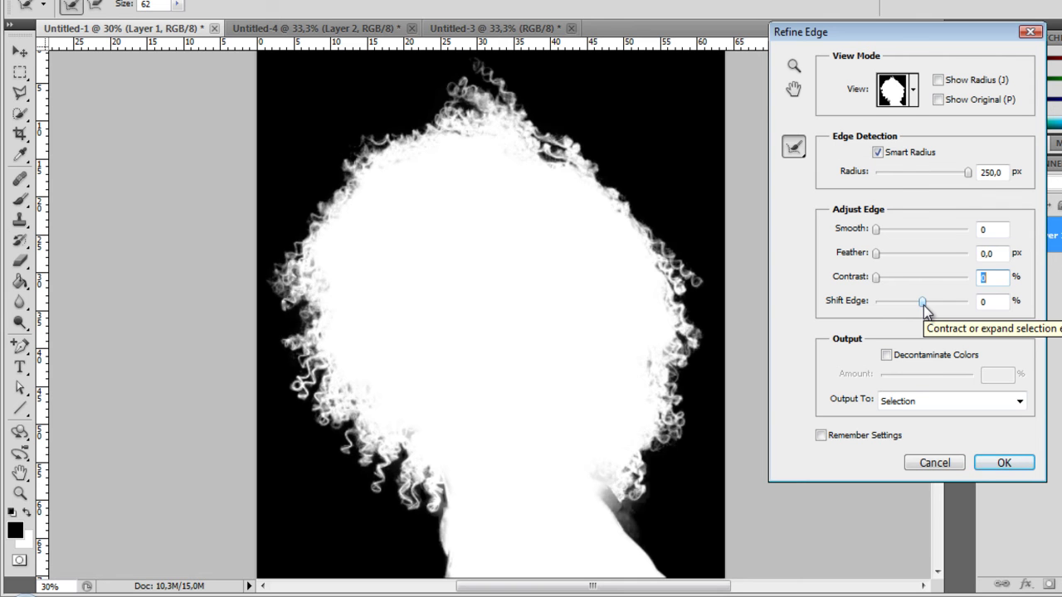
mouse_move(923, 303)
mouse_down()
mouse_move(862, 304)
mouse_move(873, 314)
mouse_move(981, 306)
mouse_move(926, 309)
mouse_up()
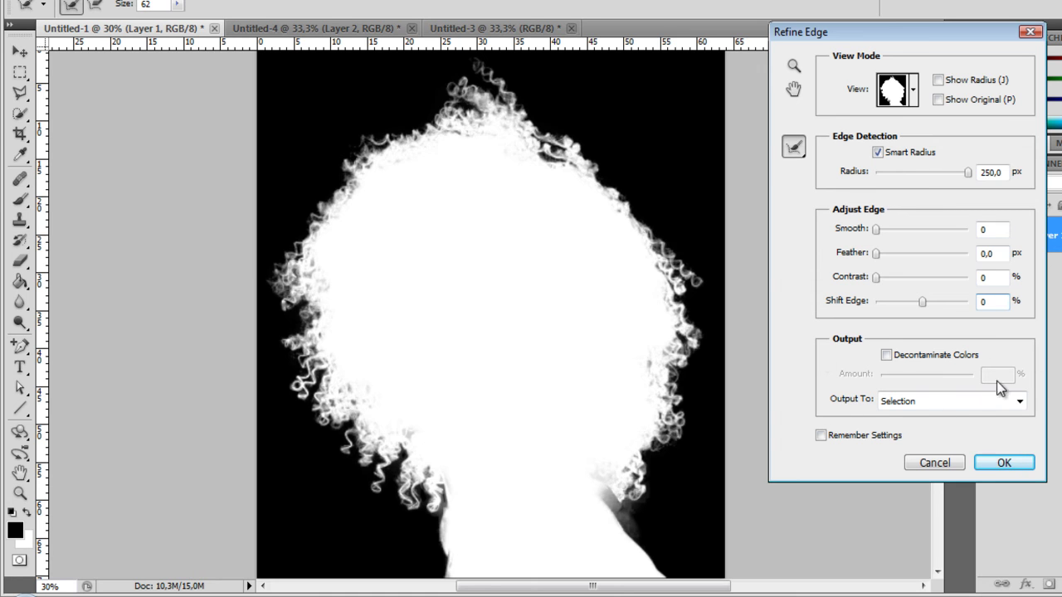
Step: Leave Output To on Selection and confirm the Refine Edge dialog with OK
click(955, 406)
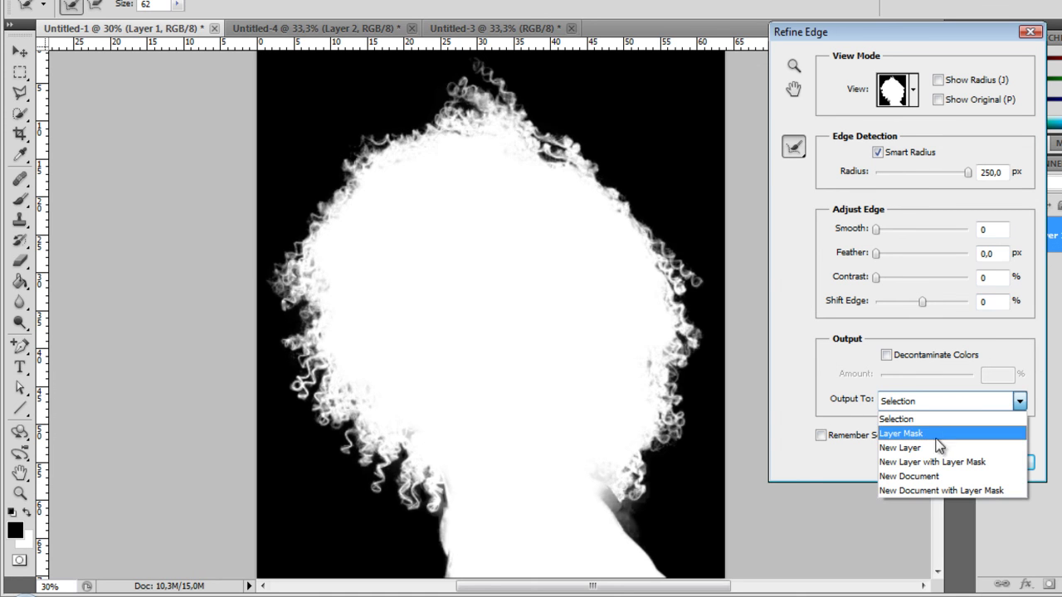
click(854, 398)
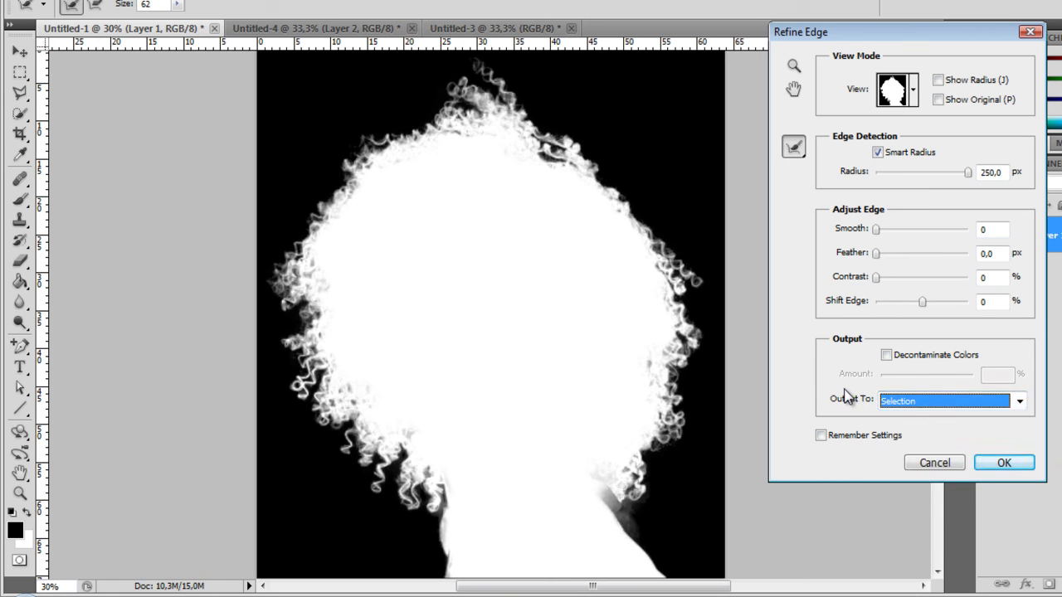
click(849, 399)
click(902, 402)
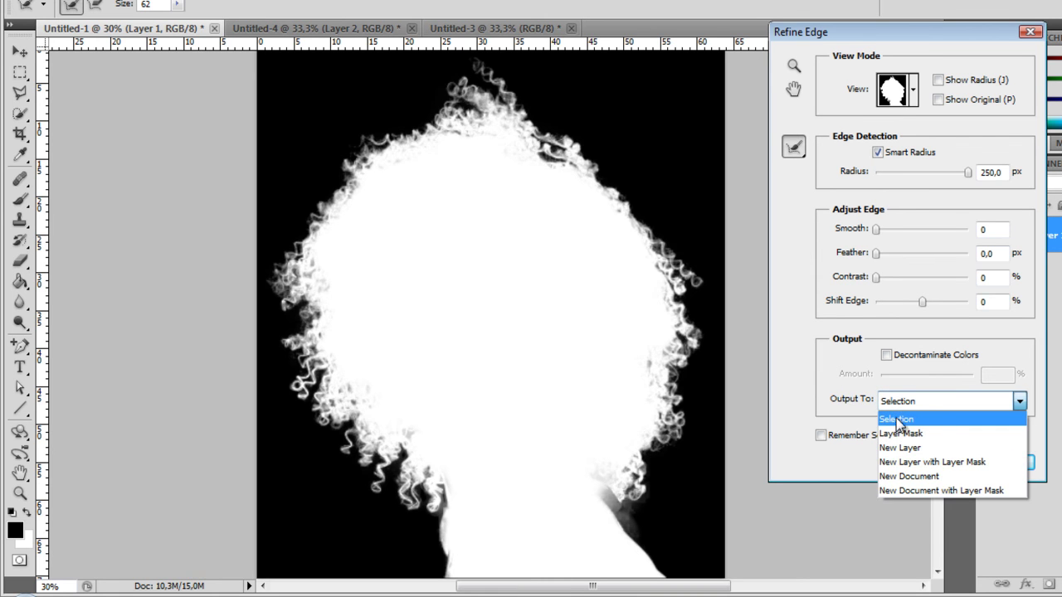
click(861, 388)
click(859, 390)
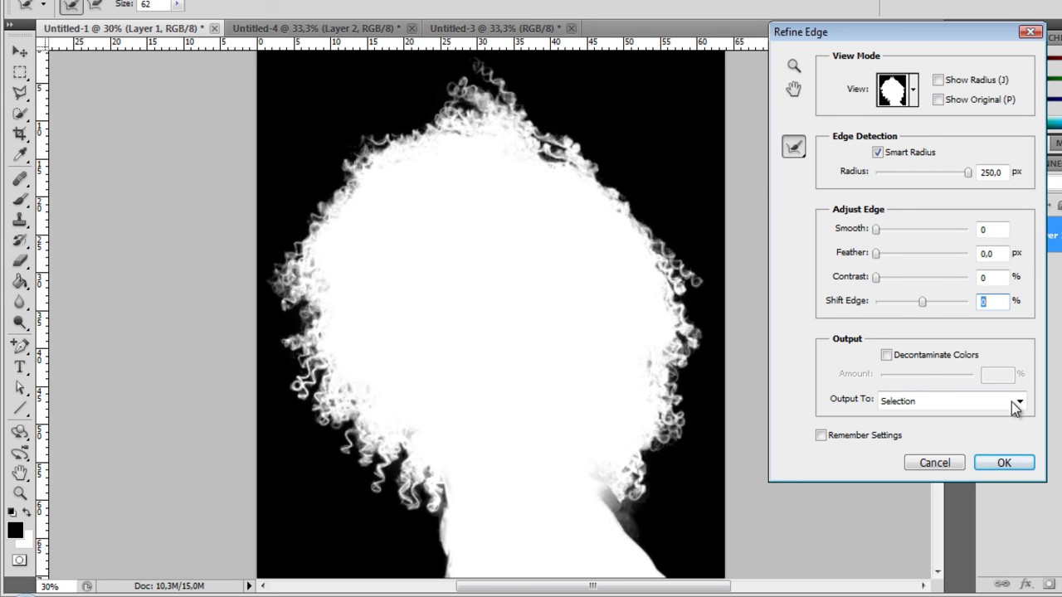
click(1002, 465)
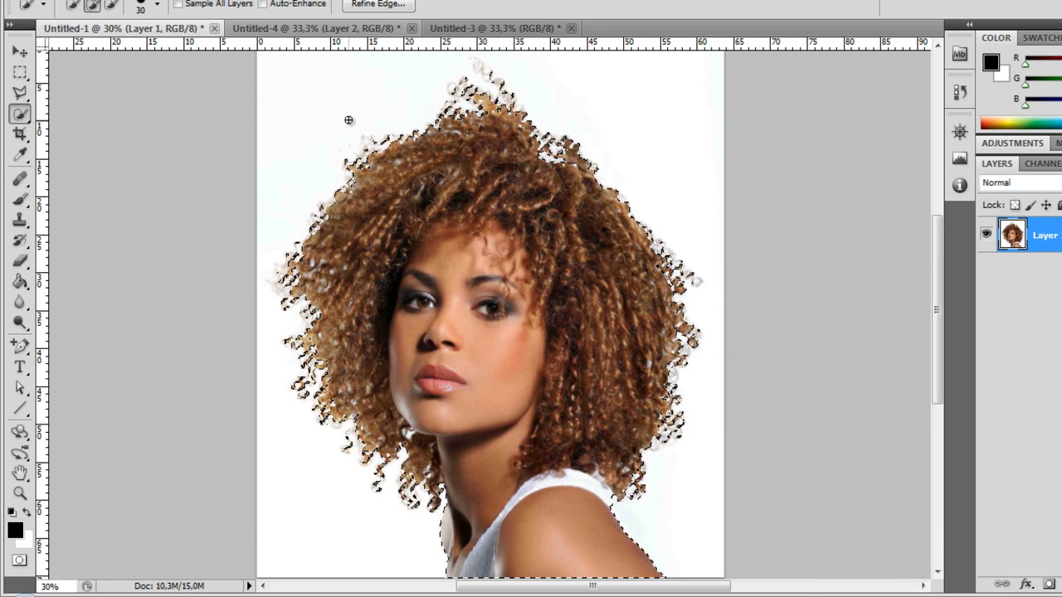
Step: Switch to the Untitled-4 document with the woman over the living-room photo
click(314, 28)
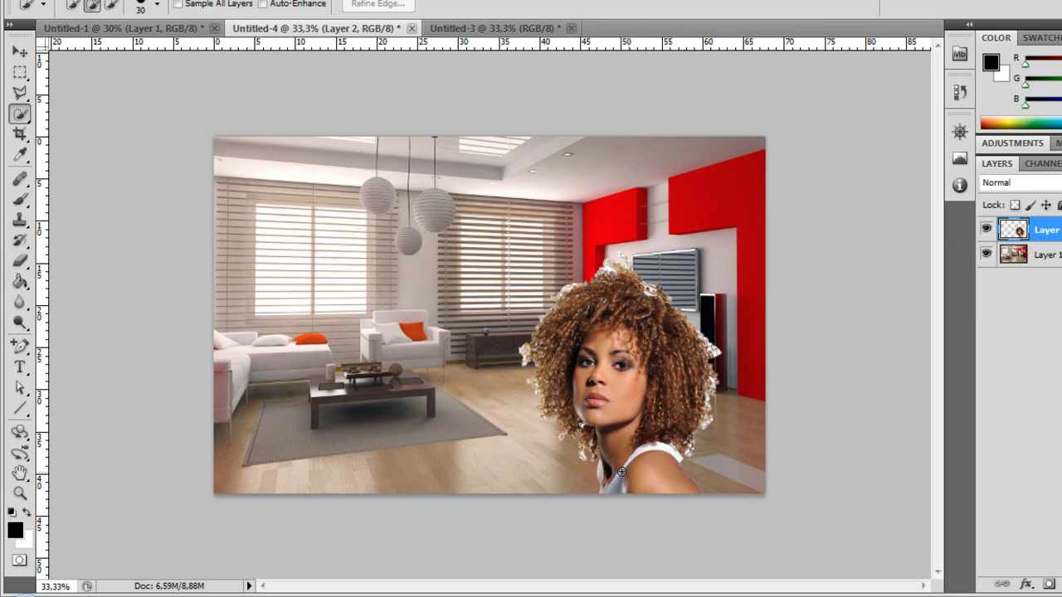
Step: Switch to the Untitled-3 document, the composite with clean, fringe-free curls
click(449, 29)
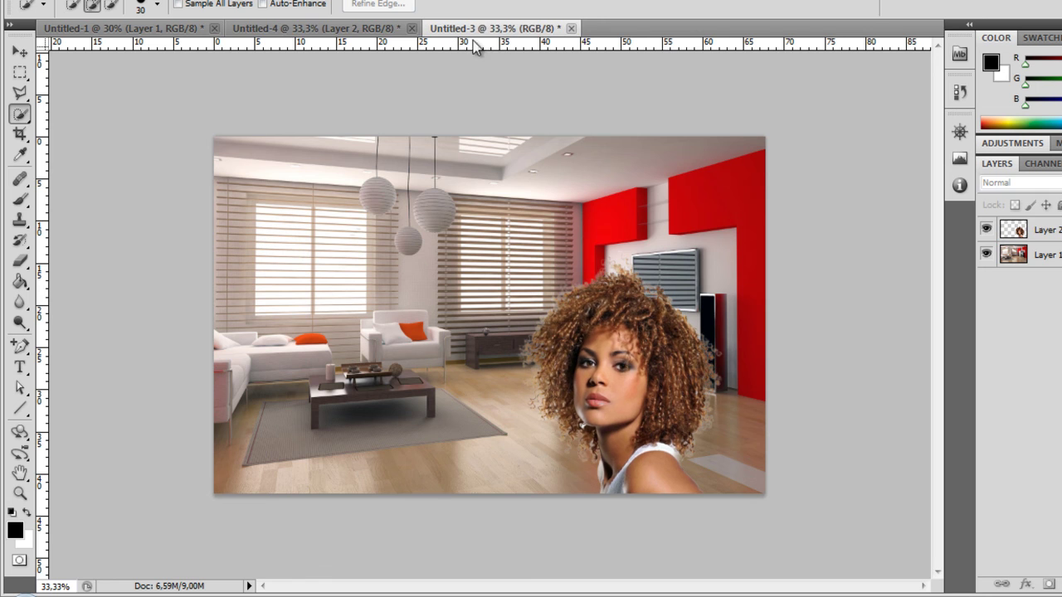